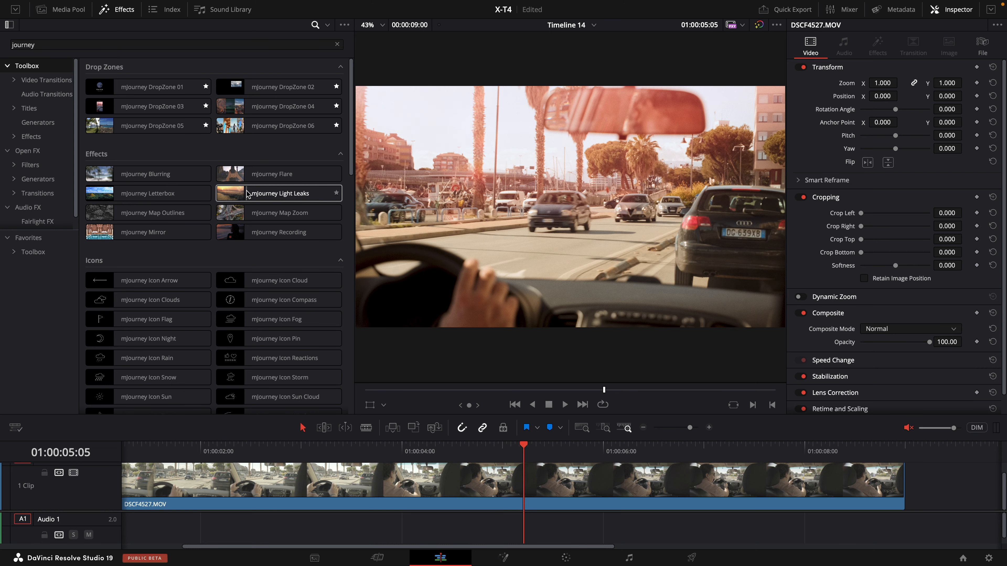
Apply the mJourney Light Leaks effect to the DSCF4527.MOV clip, set its light type to Light 3 and look through its controls.
left_click_drag(247, 193, 362, 478)
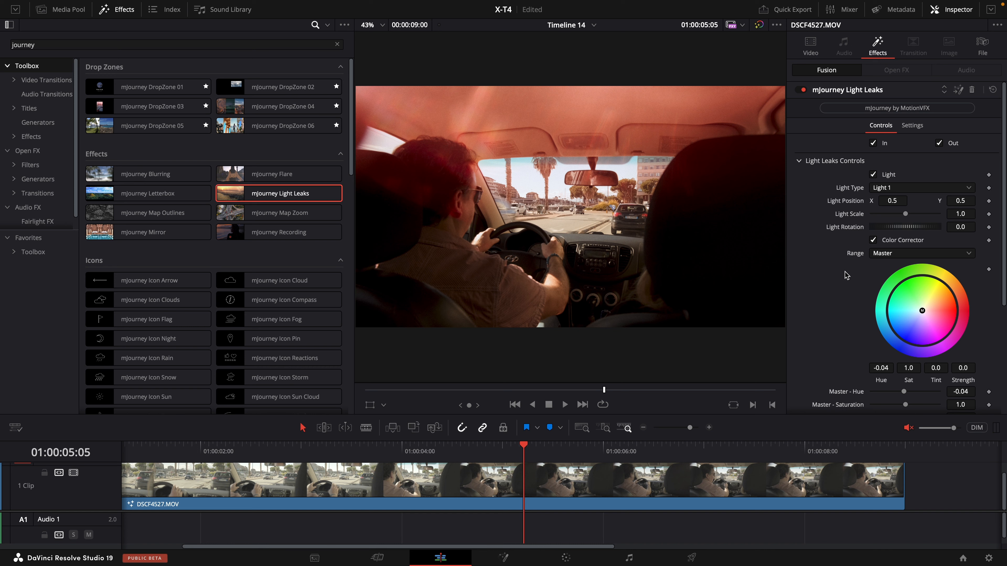
scroll(845, 274, "down", 1)
left_click(941, 183)
left_click(934, 207)
left_click(934, 181)
left_click(919, 219)
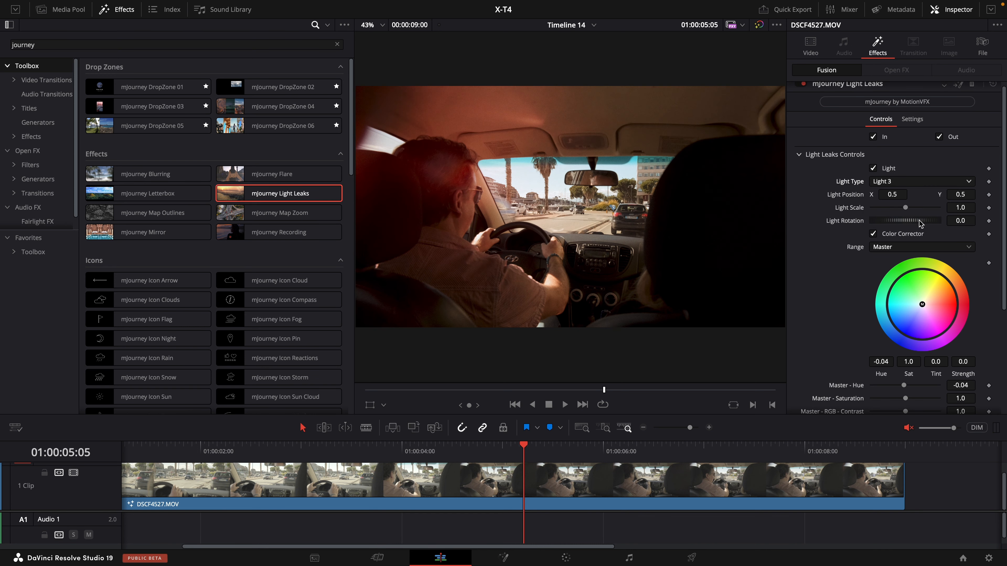
left_click(919, 183)
left_click(830, 297)
scroll(874, 249, "down", 5)
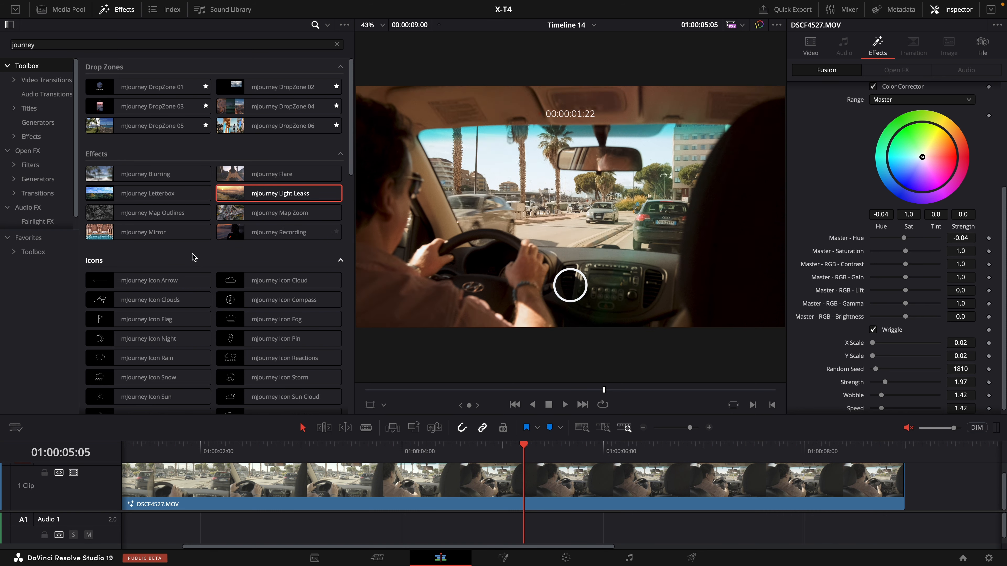
Enlarge the timeline area and add the mJourney Icon Compass title on a track above the DSCF4527.MOV clip.
scroll(192, 254, "down", 3)
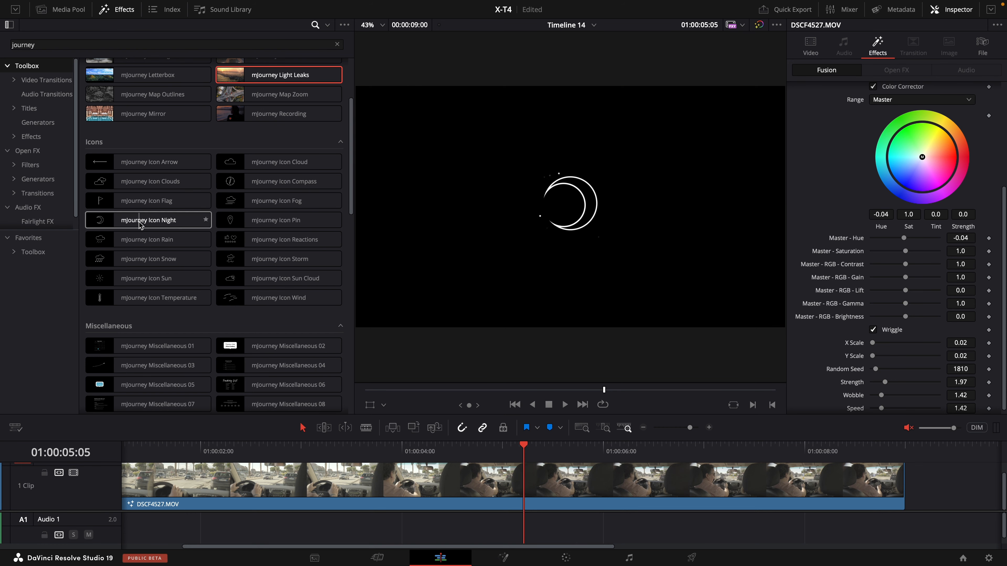
left_click_drag(479, 415, 502, 330)
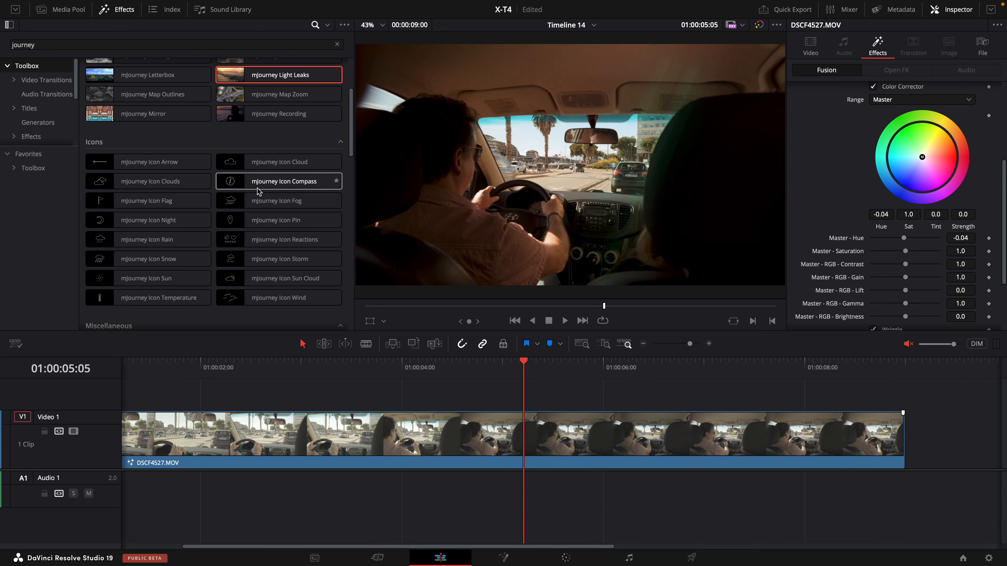
left_click_drag(271, 184, 343, 391)
left_click_drag(531, 402, 481, 400)
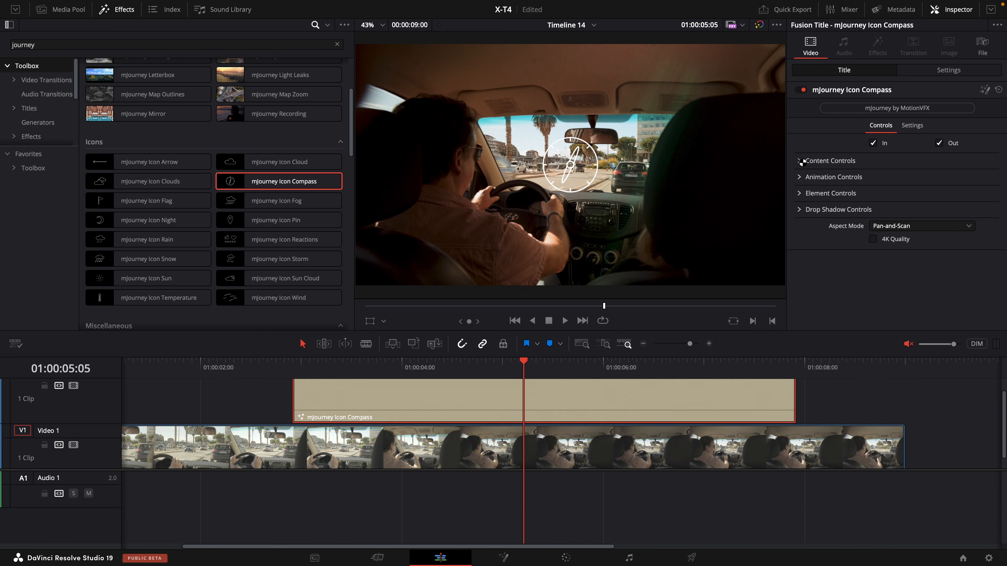
Set the compass icon's content position to X 0.112 and Y 0.815, and shorten its title clip and shift it slightly earlier.
left_click(801, 161)
left_click_drag(897, 178, 864, 178)
left_click_drag(959, 175, 990, 175)
left_click_drag(895, 176, 886, 176)
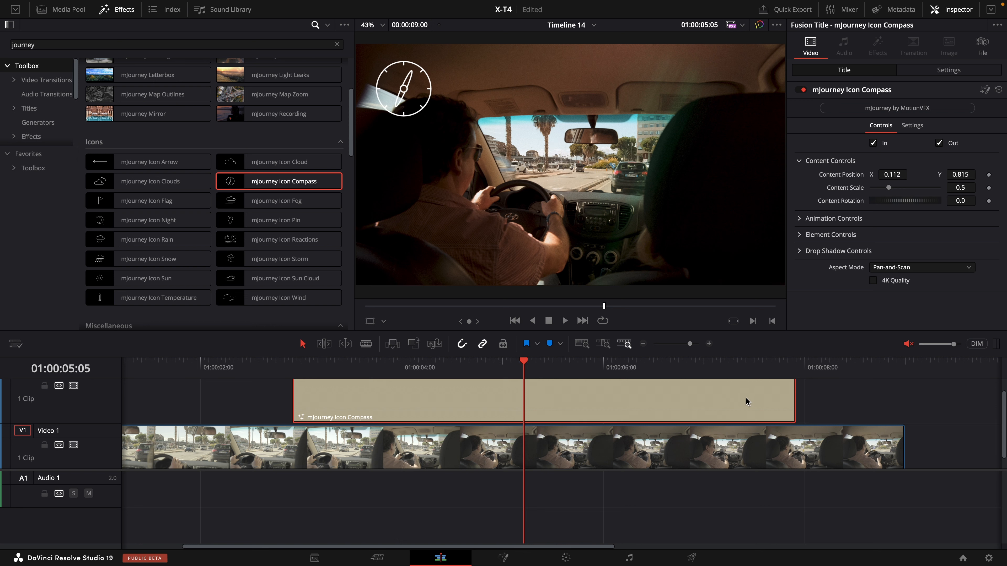
left_click_drag(792, 403, 669, 404)
mouse_move(393, 396)
left_mouse_down()
mouse_move(431, 397)
mouse_move(385, 398)
left_mouse_up()
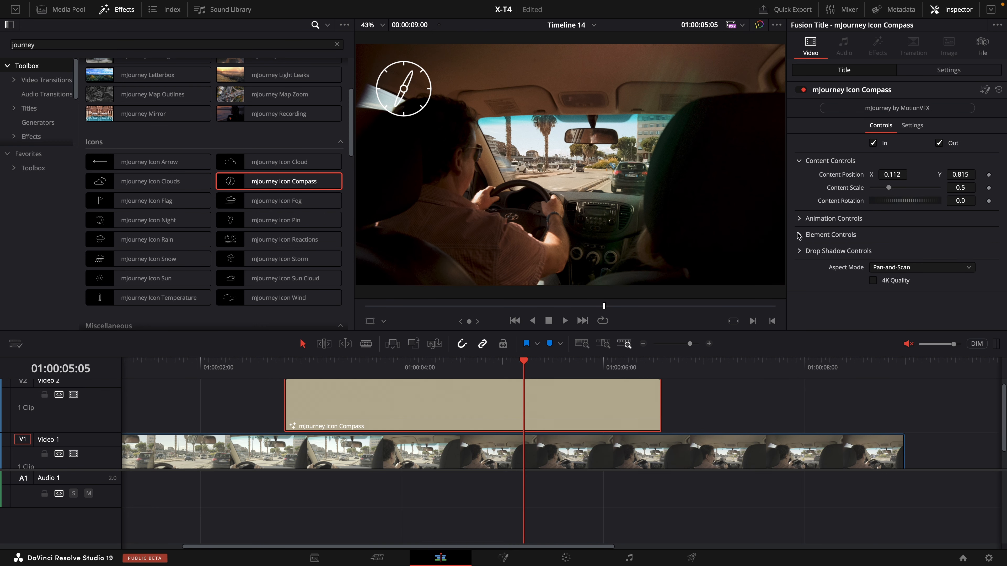
Examine the compass title's animation and element controls.
left_click(799, 218)
left_click(799, 302)
scroll(835, 255, "down", 5)
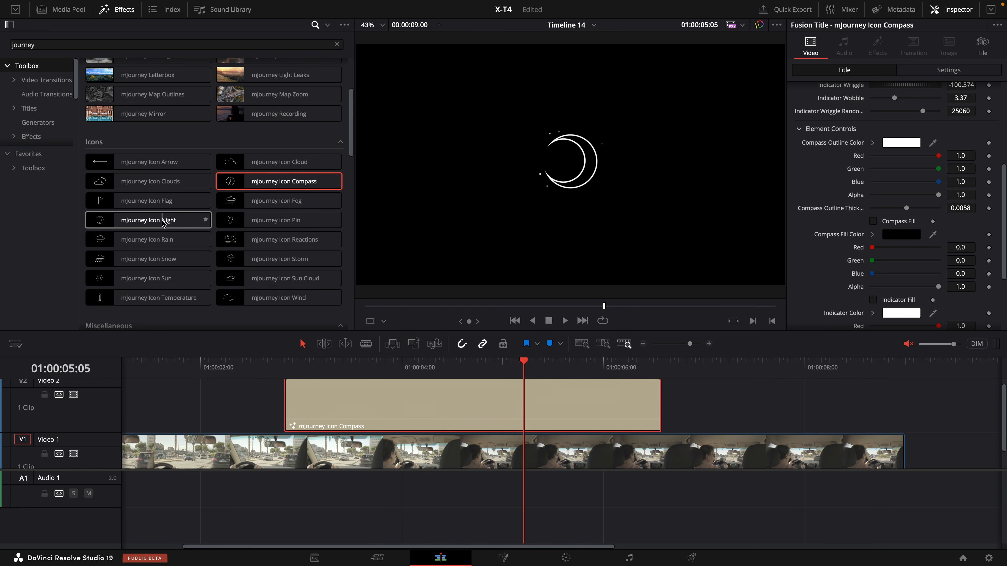
Add the mJourney Miscellaneous 04 title on a new video track above the compass title.
scroll(230, 232, "down", 4)
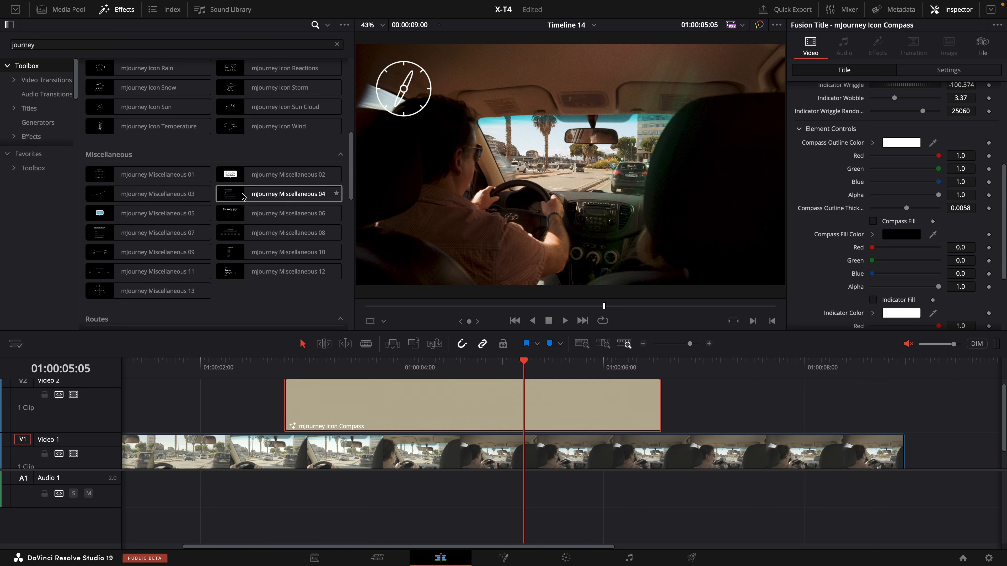
left_click_drag(263, 198, 561, 387)
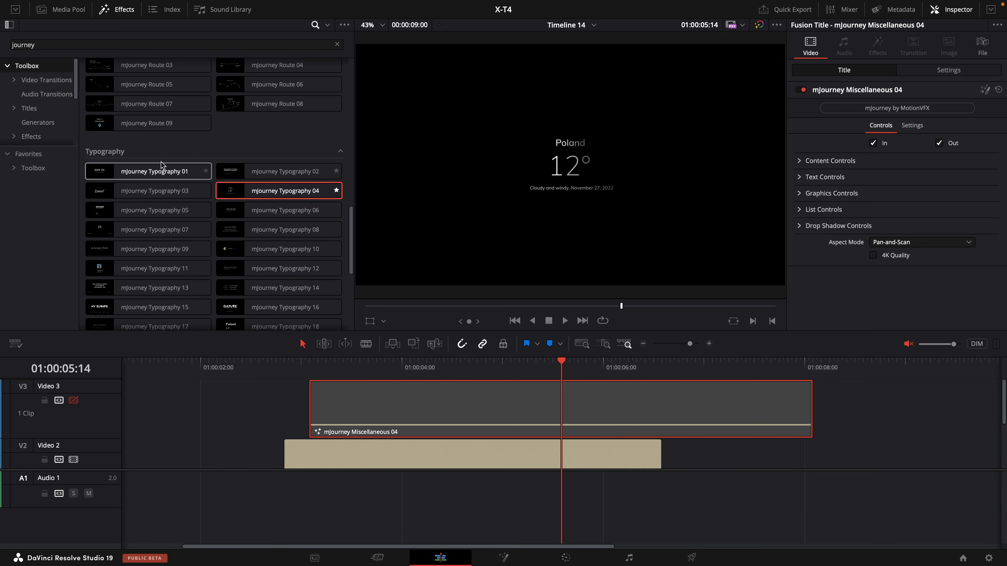
Add the mJourney Typography 04 title on a new top video track and select it with the playhead at 01:00:04:21.
left_click_drag(244, 193, 363, 396)
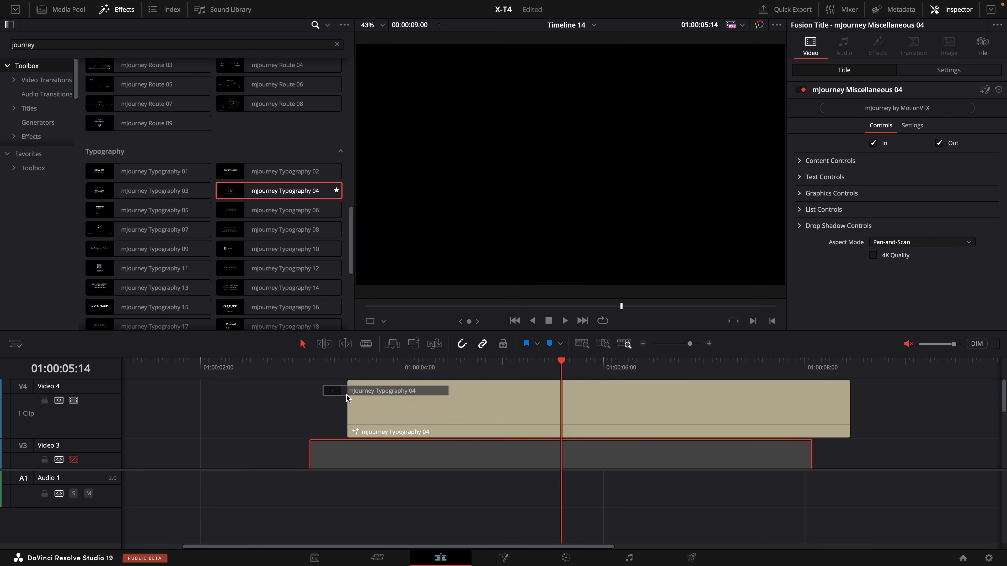
left_click(493, 369)
left_click_drag(489, 368, 491, 372)
left_click(609, 387)
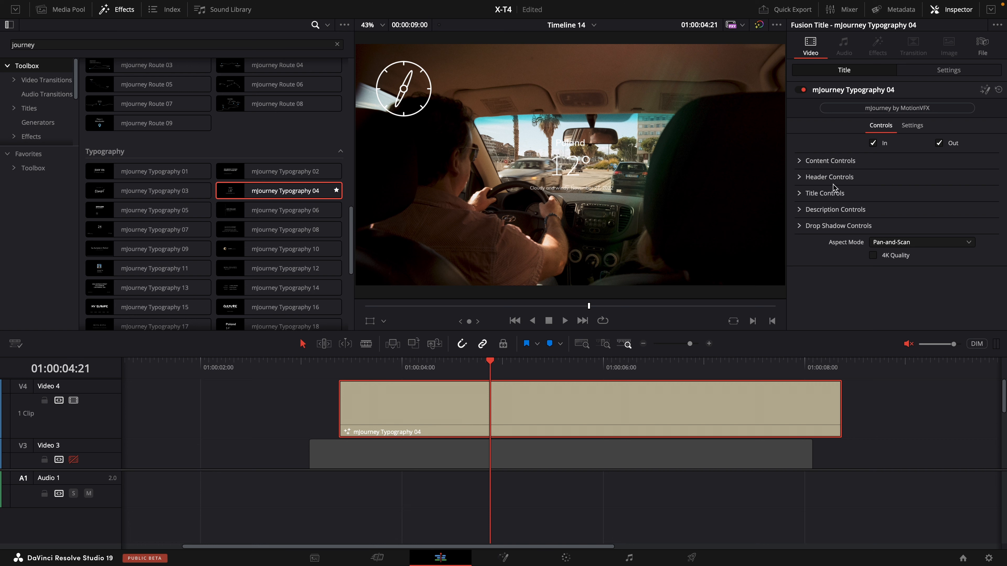
Set the Typography 04 title's content position to X 0.14 and Y 0.176, in the lower-left part of the picture.
left_click(819, 163)
left_click_drag(892, 174, 847, 175)
left_click_drag(957, 174, 918, 174)
left_click_drag(892, 174, 894, 175)
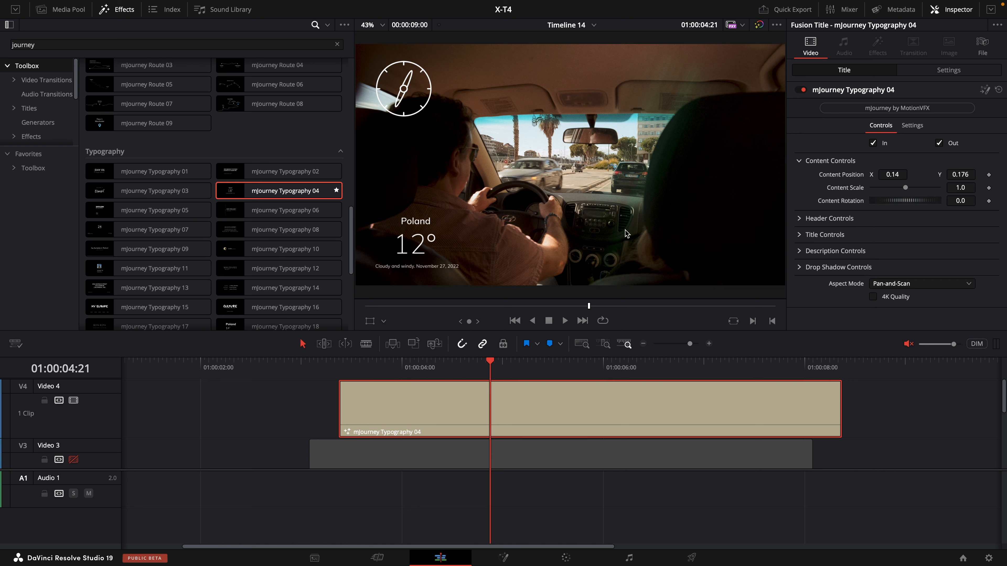
Examine the Typography 04 title's header, title and description controls.
left_click(809, 224)
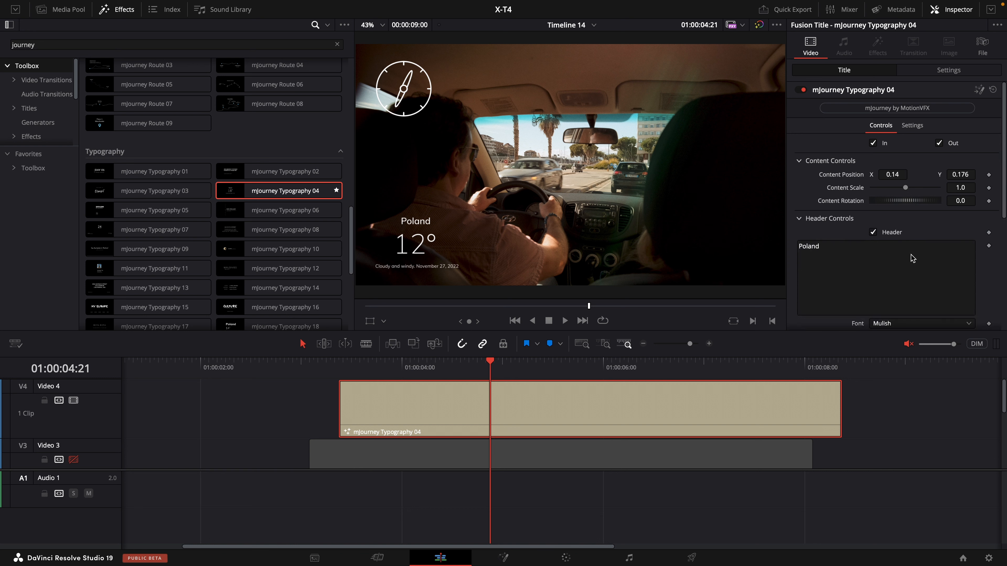
scroll(881, 270, "down", 5)
left_click(802, 258)
scroll(813, 139, "down", 6)
left_click(804, 274)
scroll(906, 188, "down", 5)
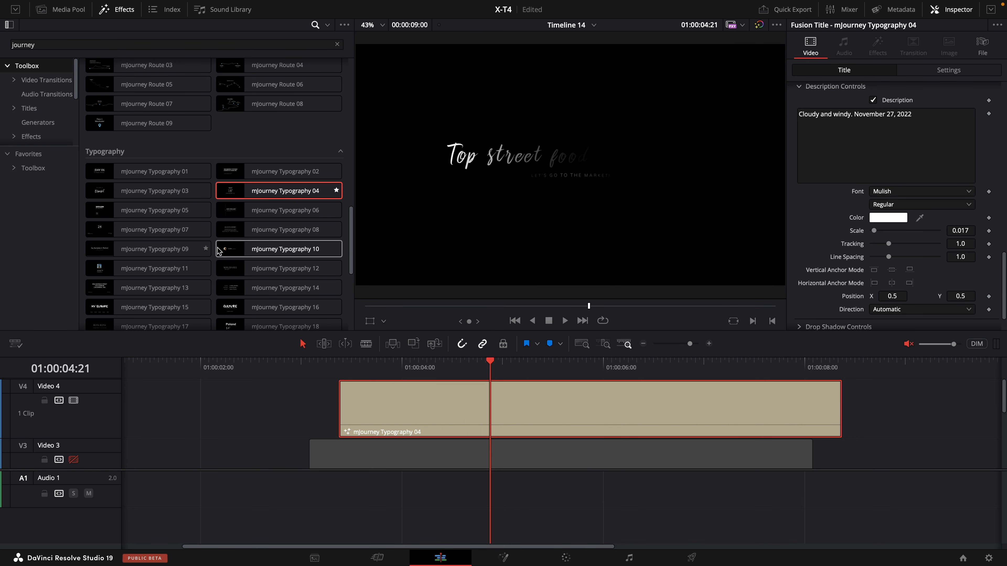
Review the mJourney transitions in the effects library, and switch to the browser to examine the pack's previews on the MotionVFX page.
scroll(219, 273, "down", 5)
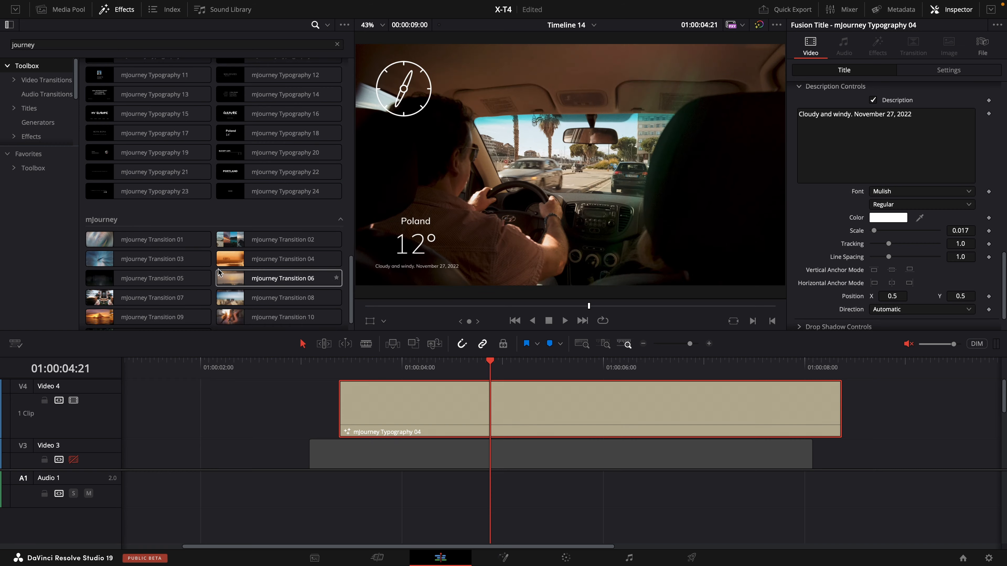
scroll(219, 273, "down", 1)
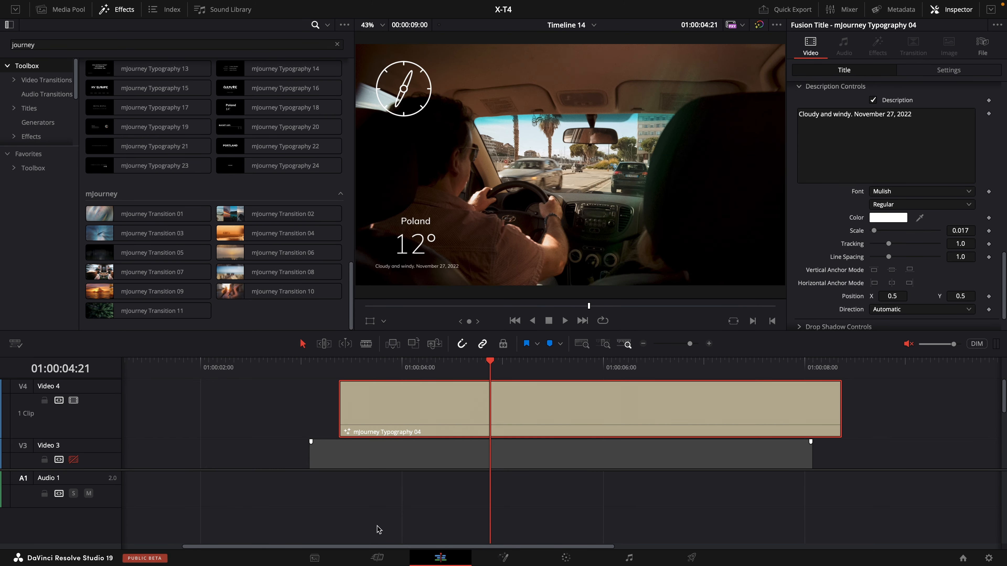
key("super+Tab")
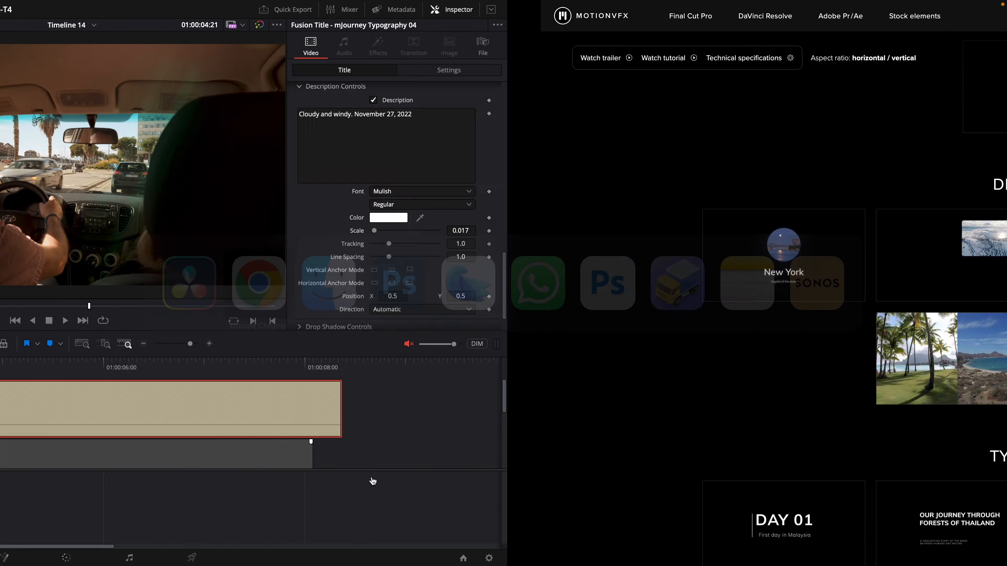
scroll(523, 359, "down", 15)
scroll(556, 350, "down", 20)
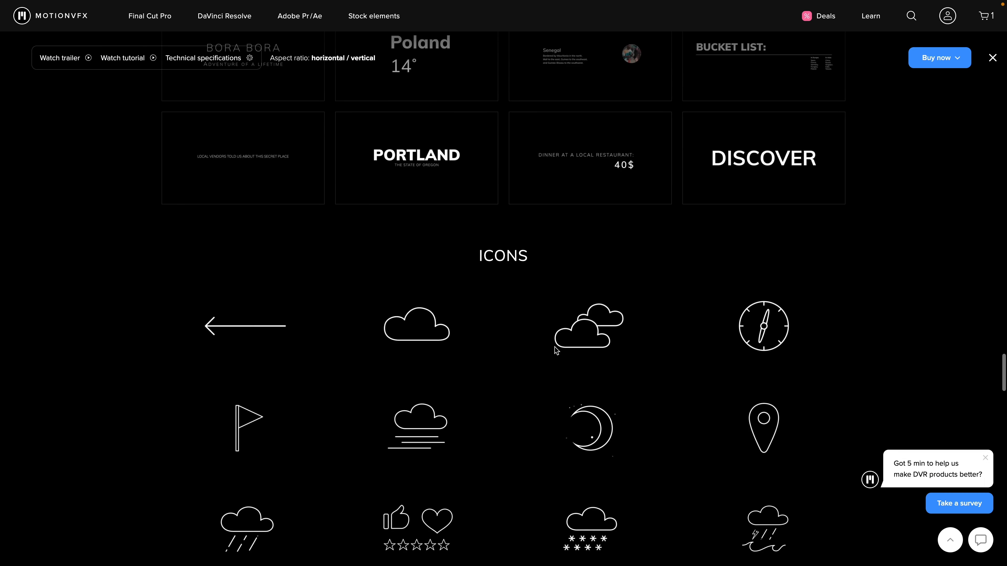
scroll(556, 350, "down", 6)
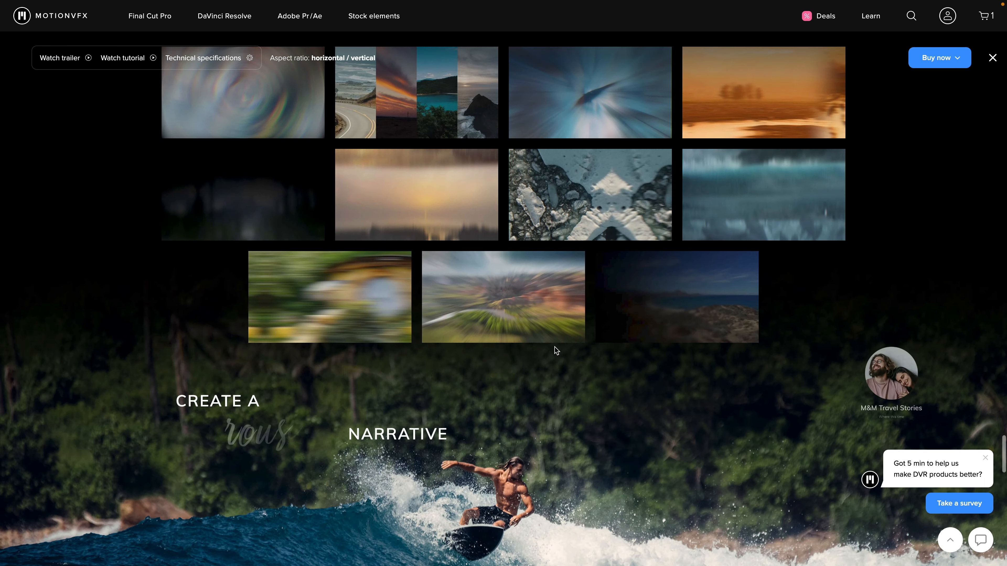
scroll(555, 350, "up", 8)
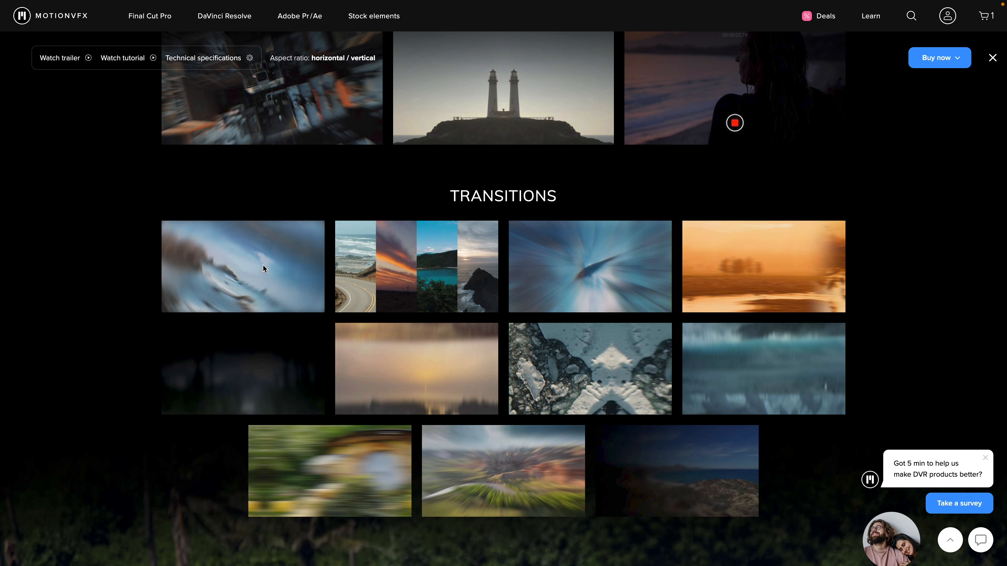